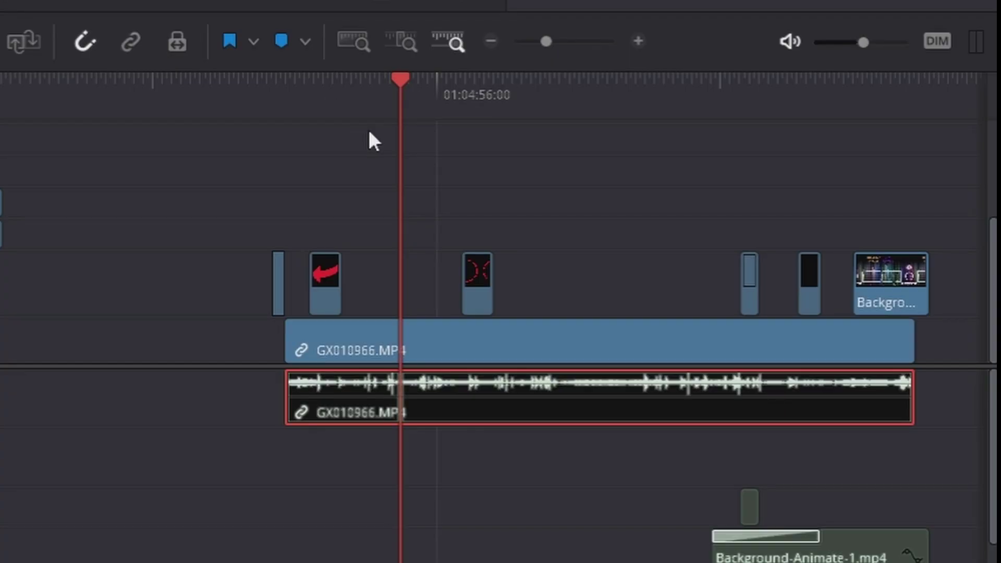
Step: Show the GX010966 clip's file details (H.265, 2704 x 1520, 100 fps) and park the playhead at its start
click(585, 325)
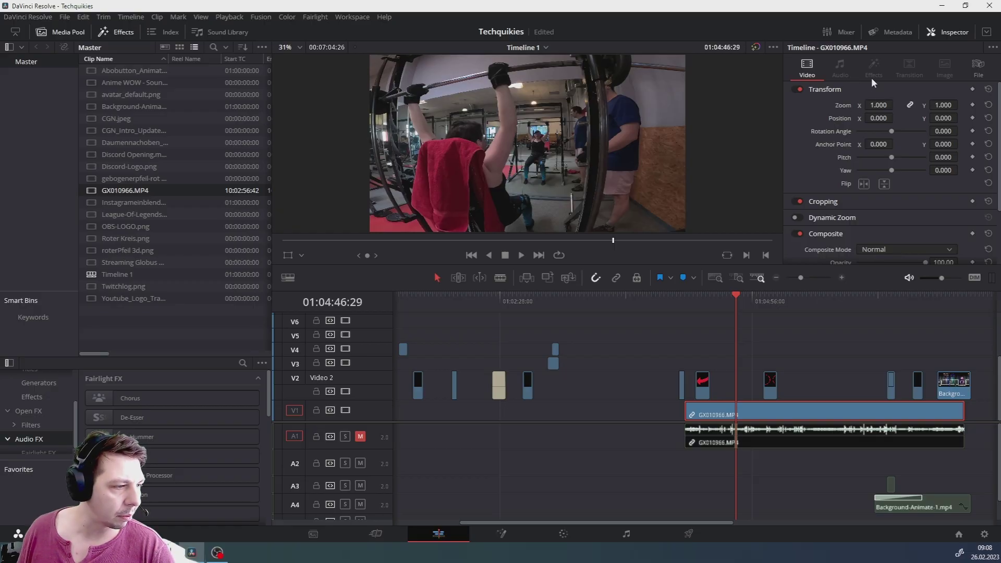
click(978, 66)
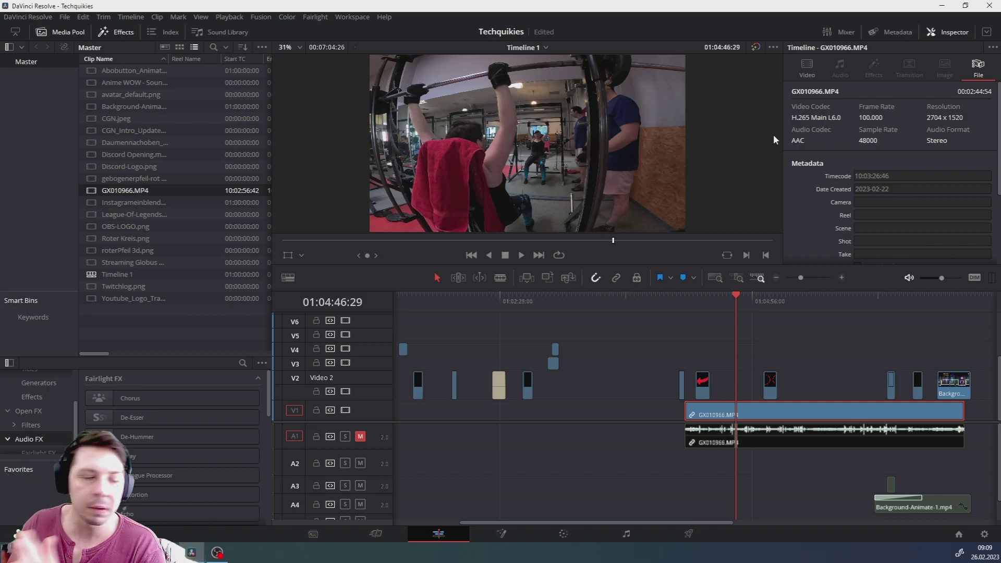
click(687, 297)
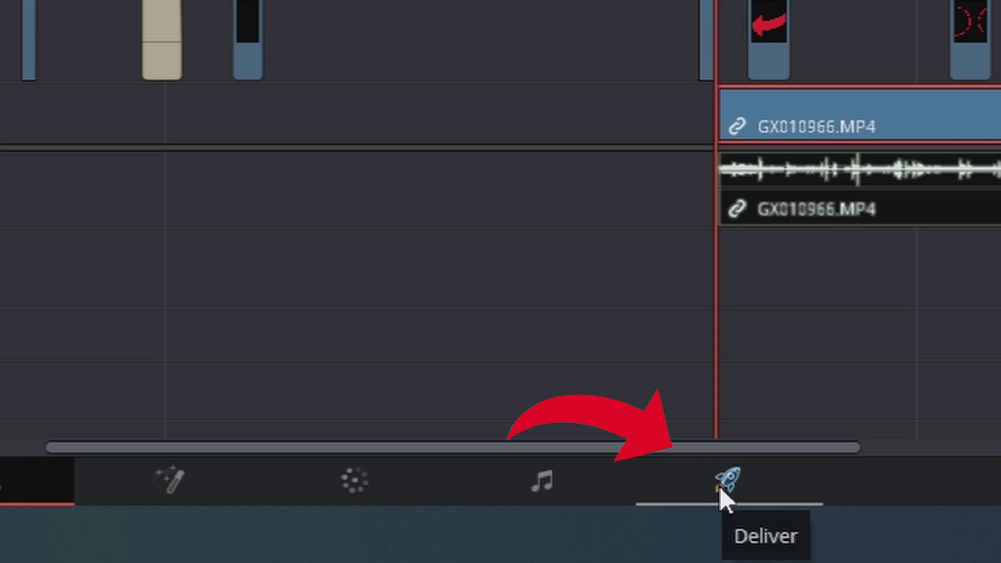
Step: On the Deliver page, set an In point near the gym clip so Render uses In/Out Range
click(719, 485)
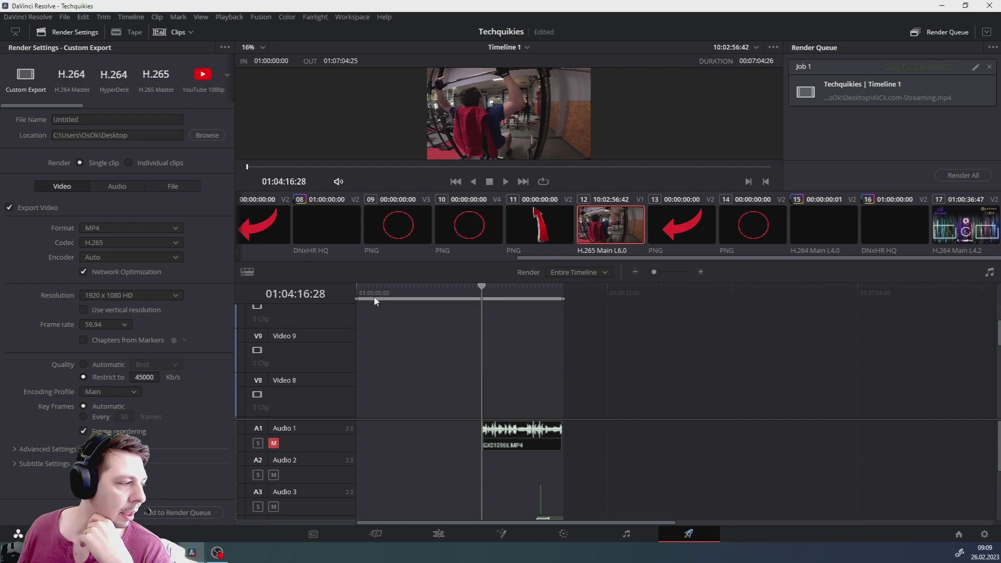
drag(352, 296, 488, 307)
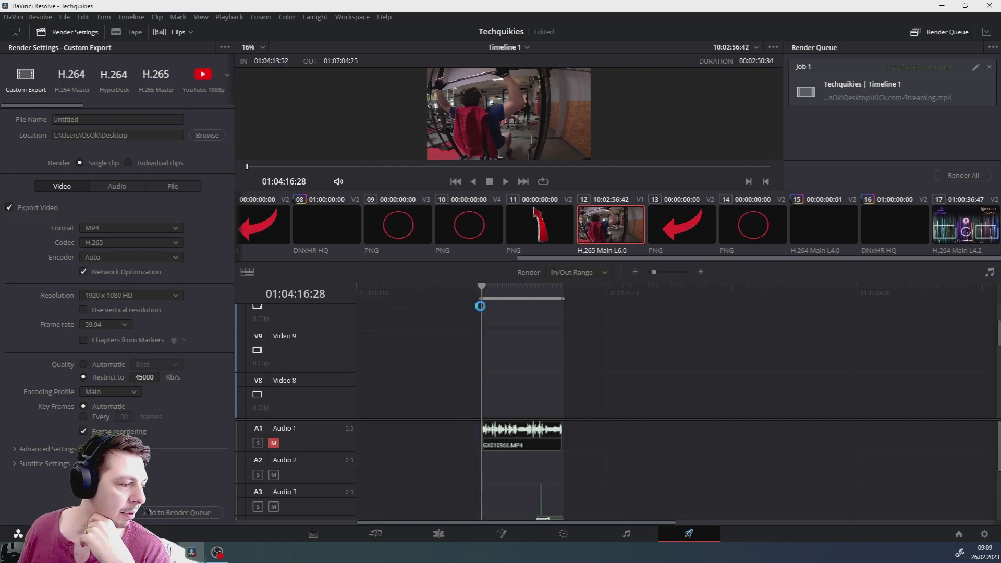
click(582, 281)
click(577, 310)
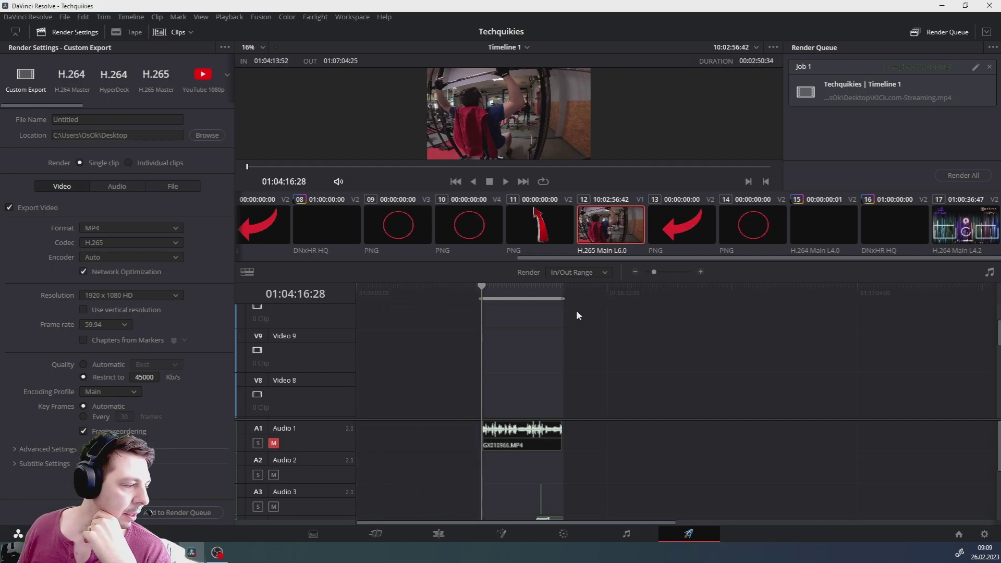
Step: Align the In point exactly at the clip start (01:04:16:32), then check the range end at 01:07:04:25
click(700, 273)
click(701, 272)
drag(674, 298, 677, 299)
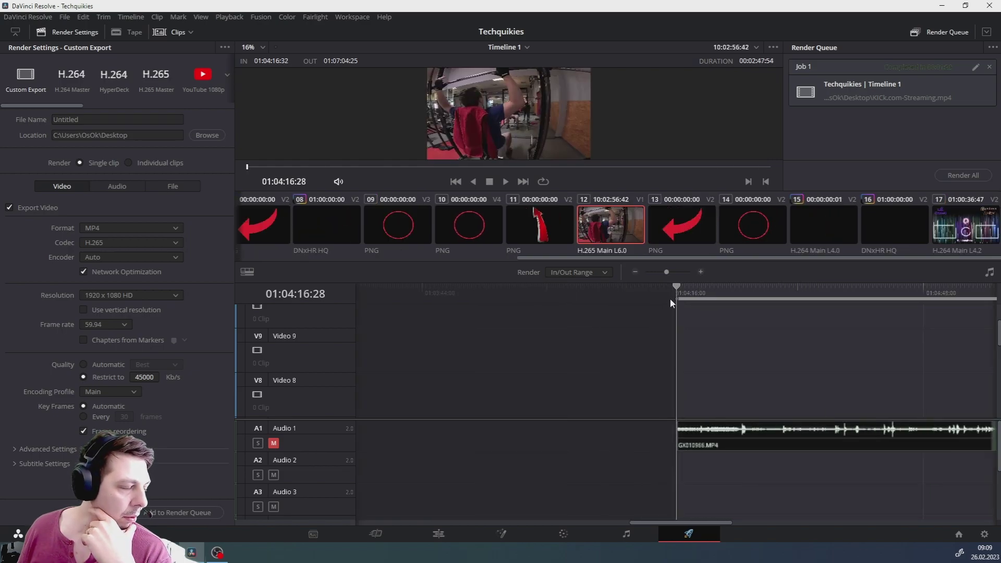
click(635, 273)
click(634, 271)
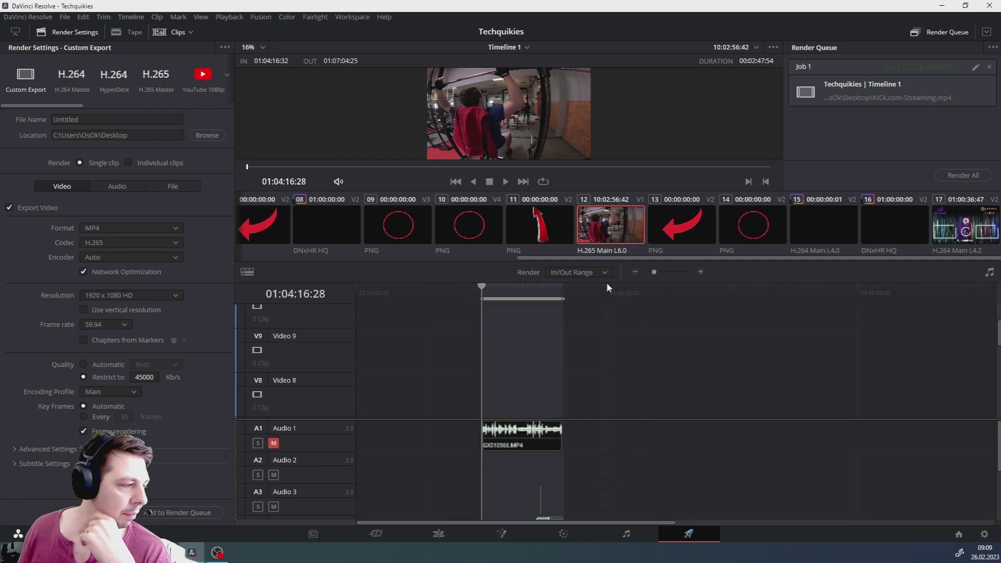
mouse_move(498, 288)
mouse_down()
mouse_move(563, 297)
mouse_move(490, 292)
mouse_up()
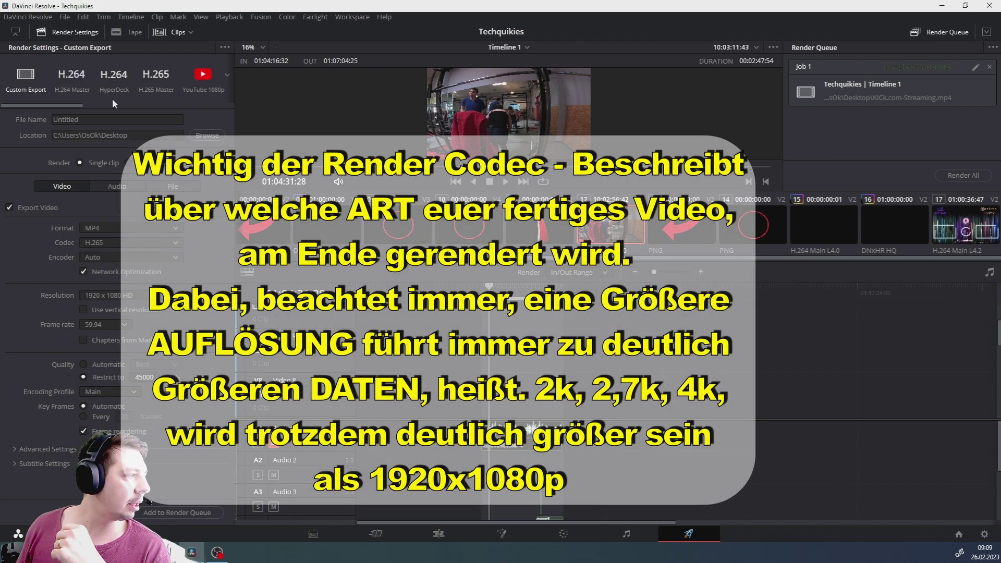
mouse_move(80, 104)
mouse_down()
mouse_move(203, 106)
mouse_move(62, 99)
mouse_up()
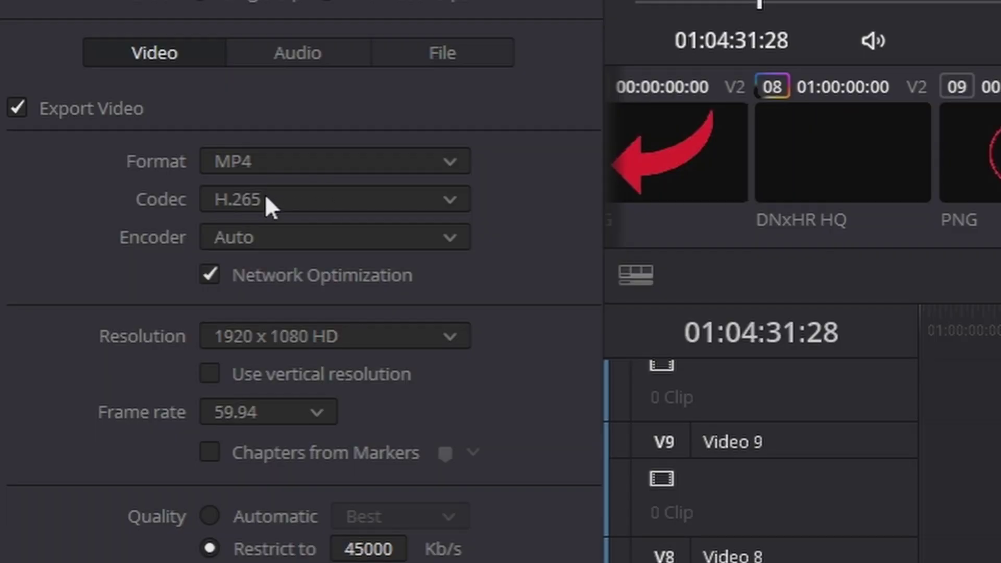
click(105, 243)
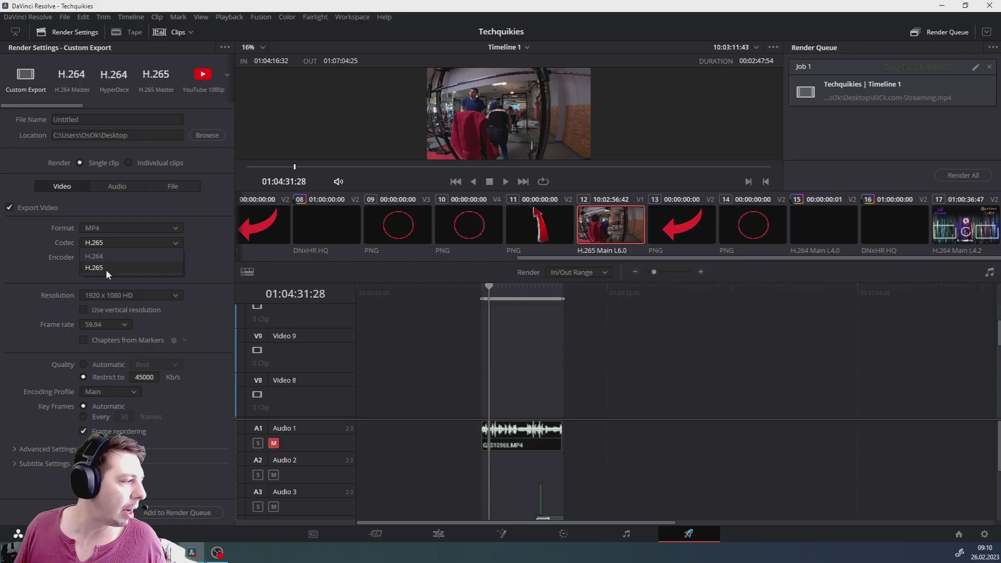
click(106, 268)
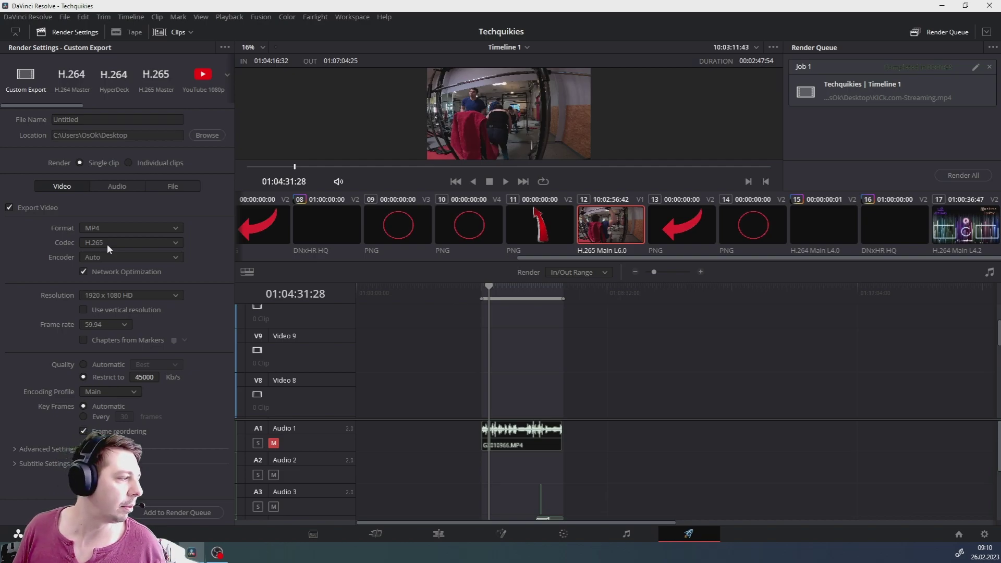
click(164, 292)
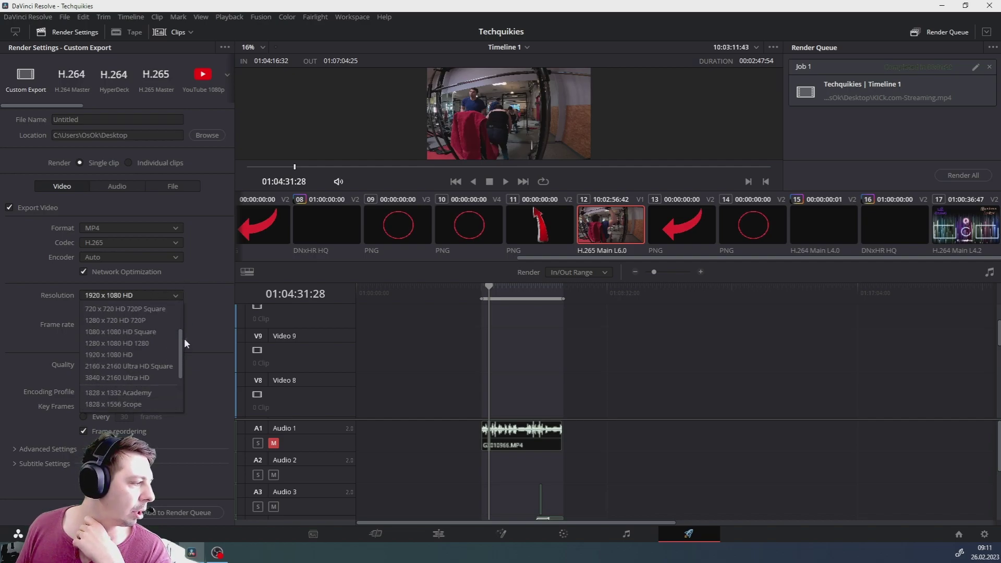
drag(183, 342, 185, 303)
click(164, 299)
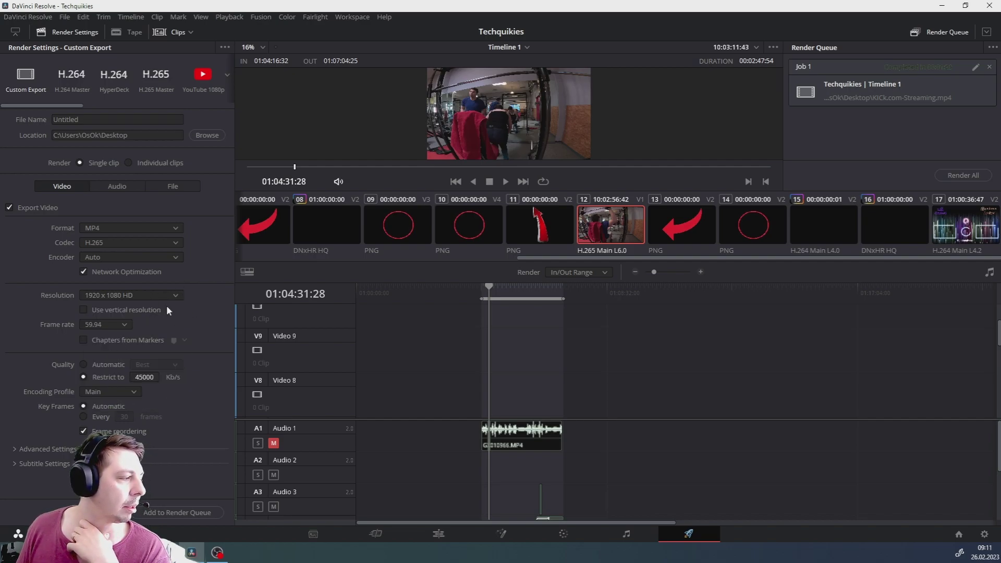